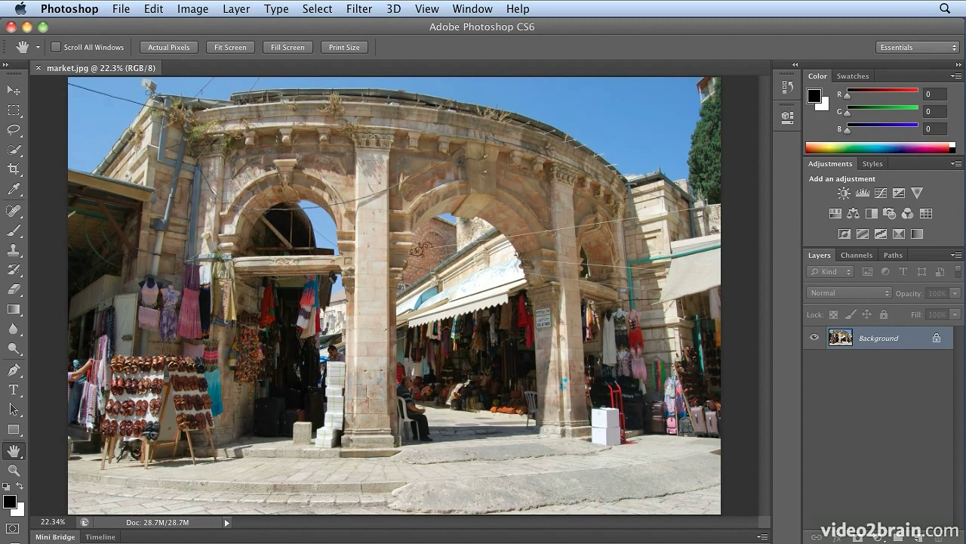
Browse the File and Layer menus without choosing a command.
{"action": "left_click", "coordinate": [124, 8]}
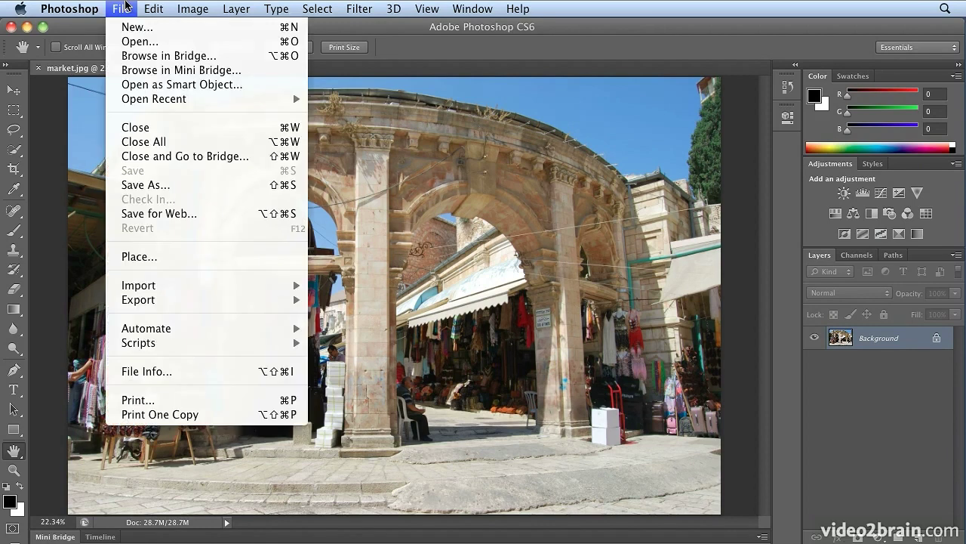
{"action": "mouse_move", "coordinate": [153, 8]}
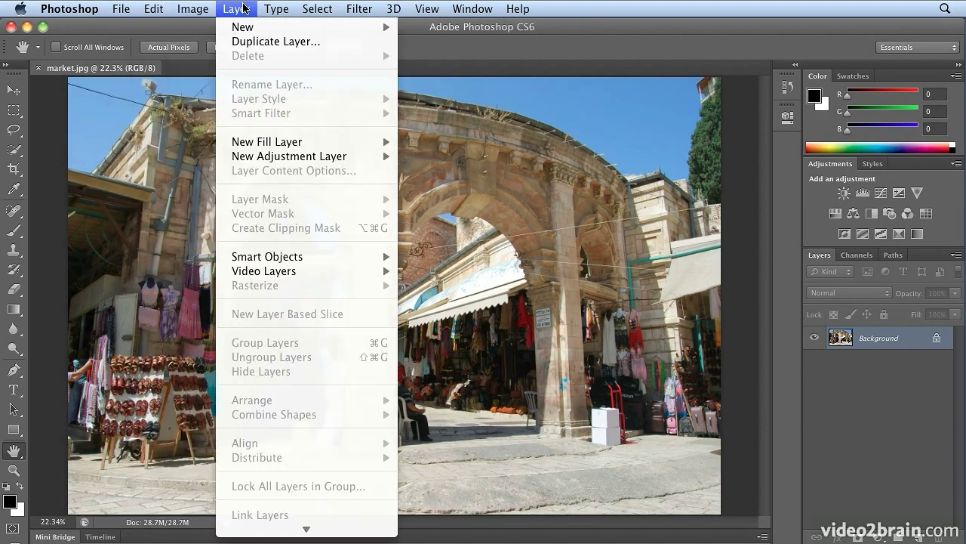
{"action": "left_click", "coordinate": [243, 7]}
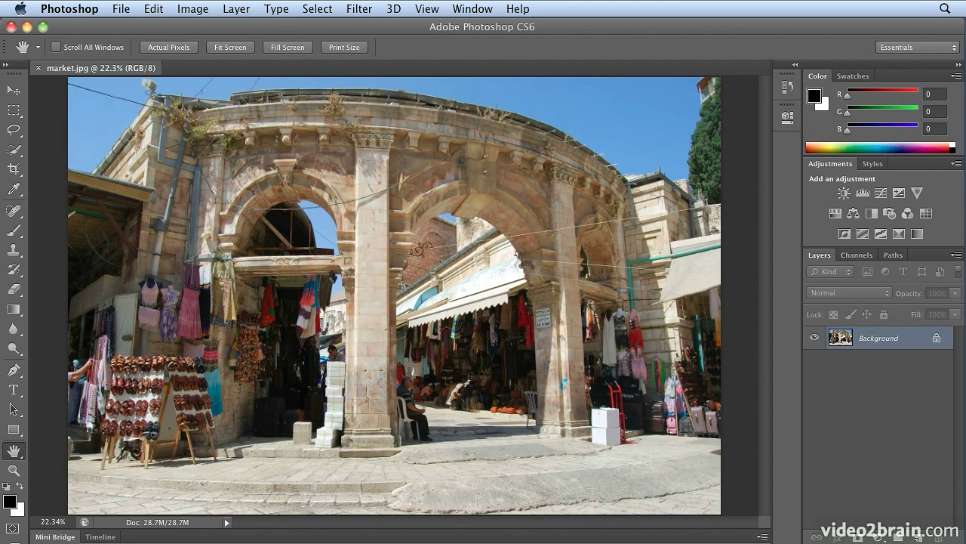
Export a Keyboard Shortcuts summary as Photoshop Defaults.htm to the Desktop.
{"action": "left_click", "coordinate": [151, 9]}
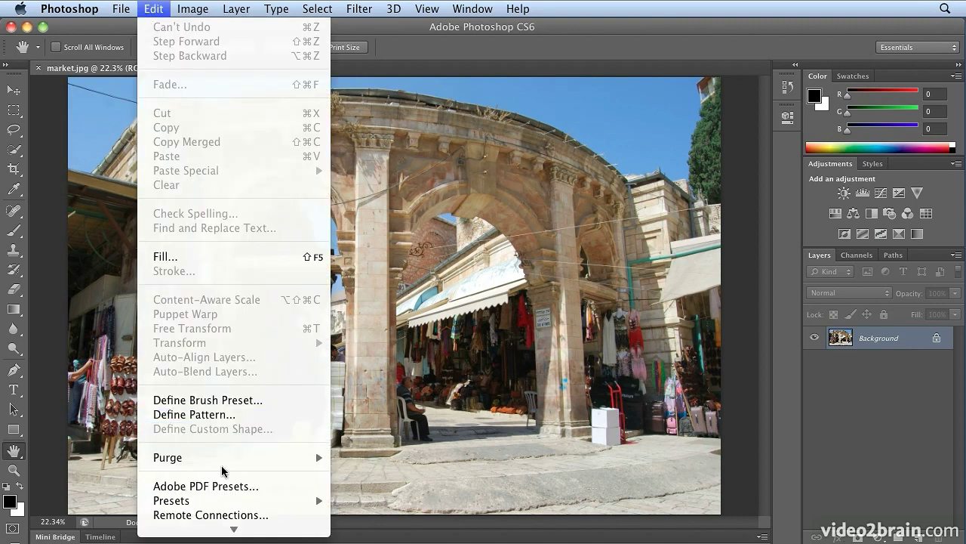
{"action": "mouse_move", "coordinate": [234, 528]}
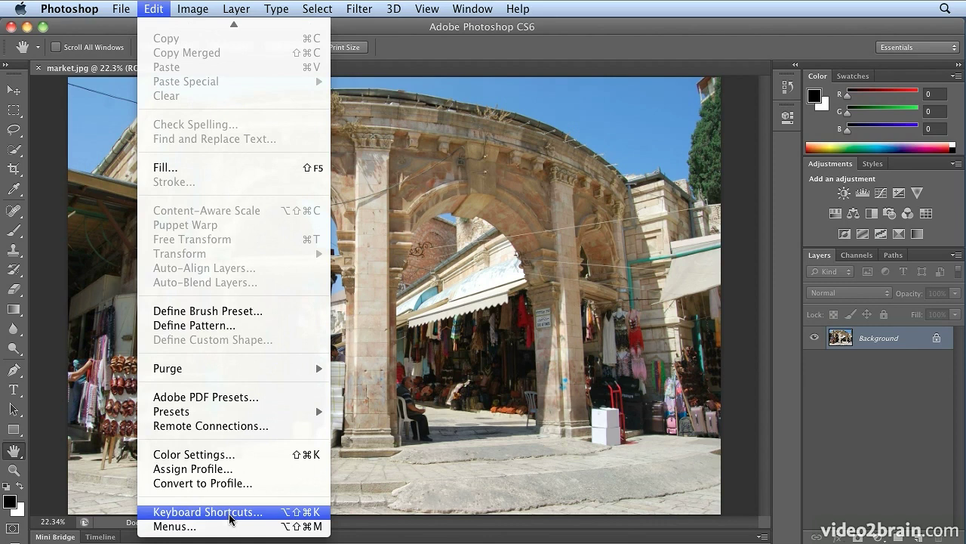
{"action": "left_click", "coordinate": [231, 517]}
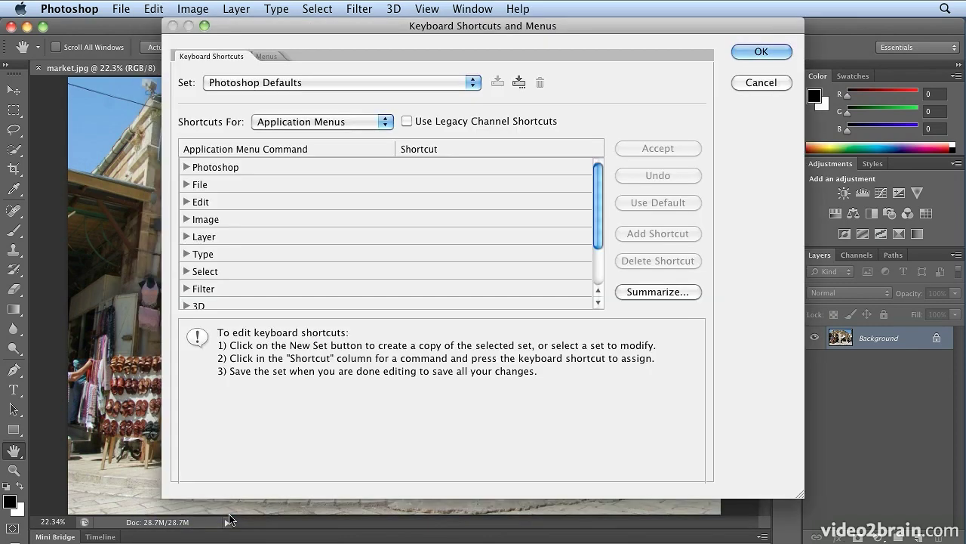
{"action": "left_click", "coordinate": [672, 296]}
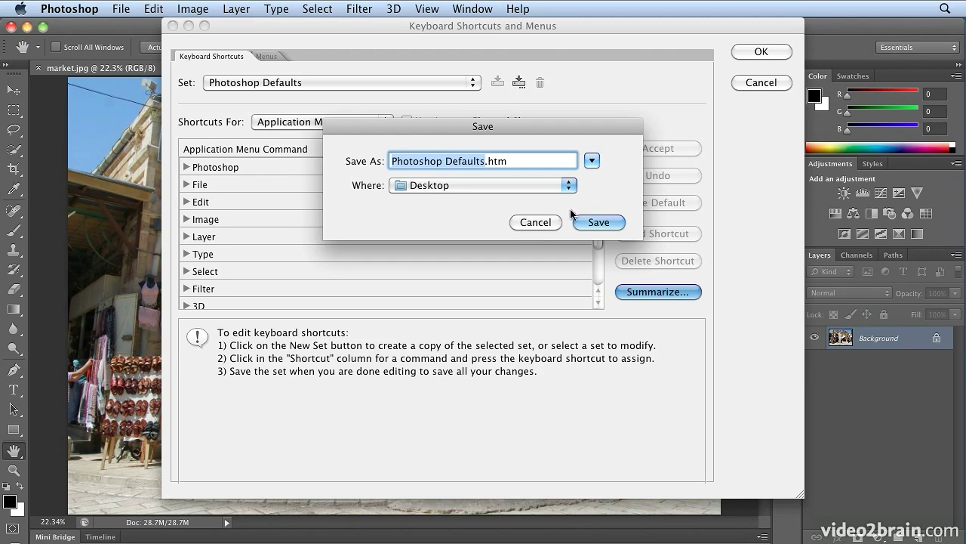
{"action": "left_click", "coordinate": [596, 222]}
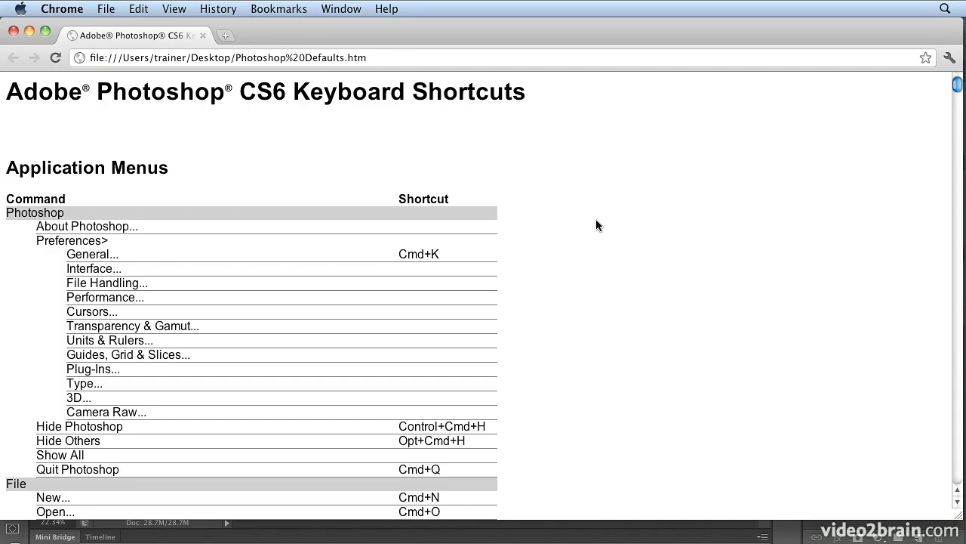
Search the summary page for 'leading', step through its matches, then search 'image si'.
{"action": "left_click", "coordinate": [139, 10]}
{"action": "mouse_move", "coordinate": [153, 178]}
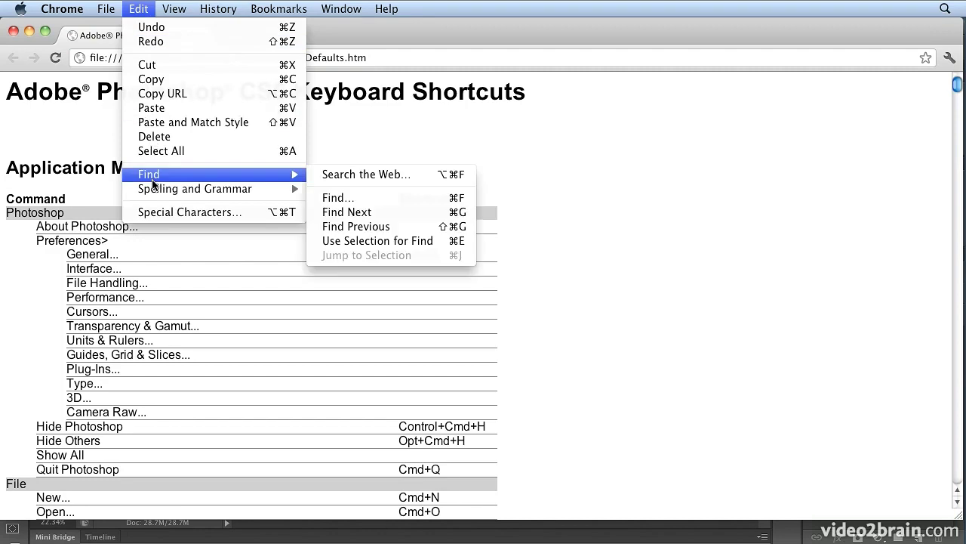
{"action": "left_click", "coordinate": [331, 199]}
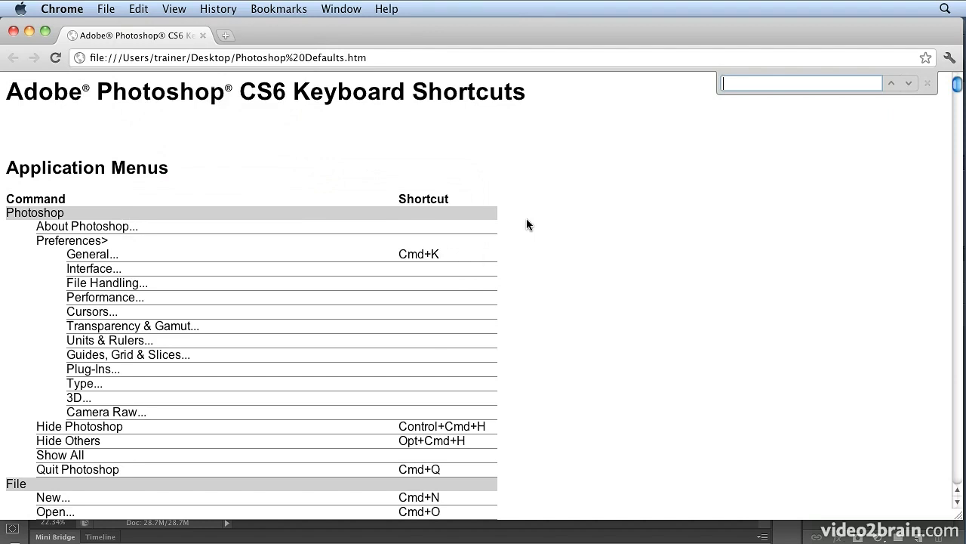
{"action": "type", "text": "leading"}
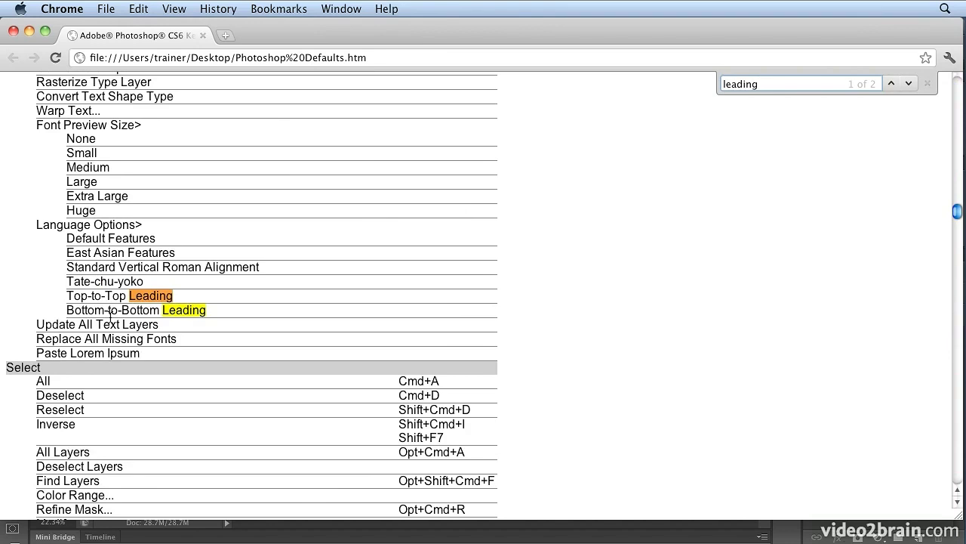
{"action": "left_click", "coordinate": [910, 84]}
{"action": "left_click", "coordinate": [910, 83]}
{"action": "left_click", "coordinate": [910, 83]}
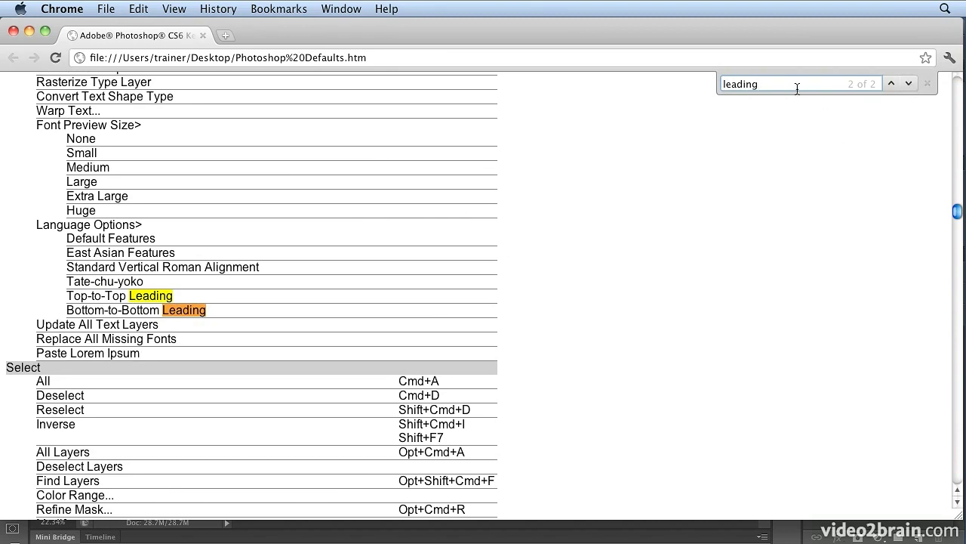
{"action": "key", "text": "super+f"}
{"action": "type", "text": "image si"}
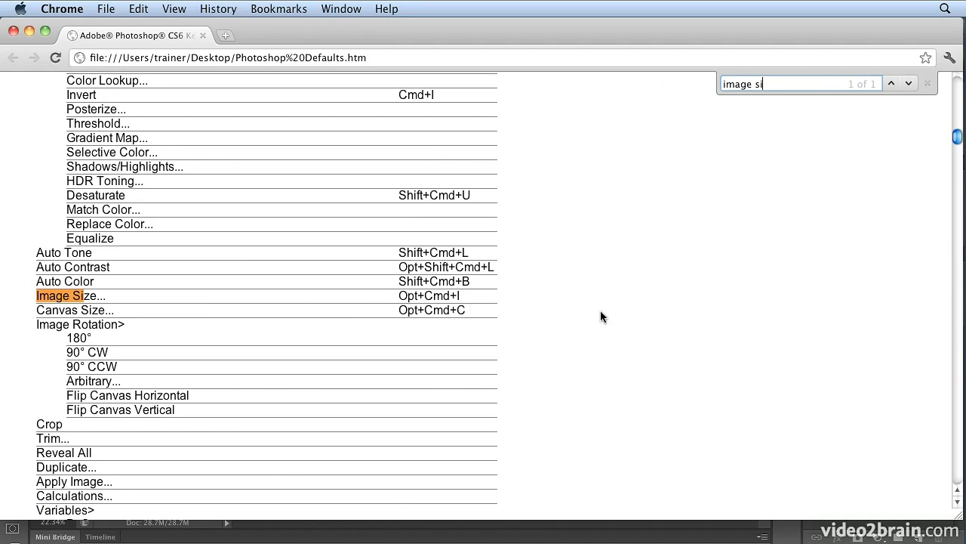
Close Chrome and save a new shortcut set Kelly based on Photoshop Defaults.
{"action": "left_click", "coordinate": [13, 31]}
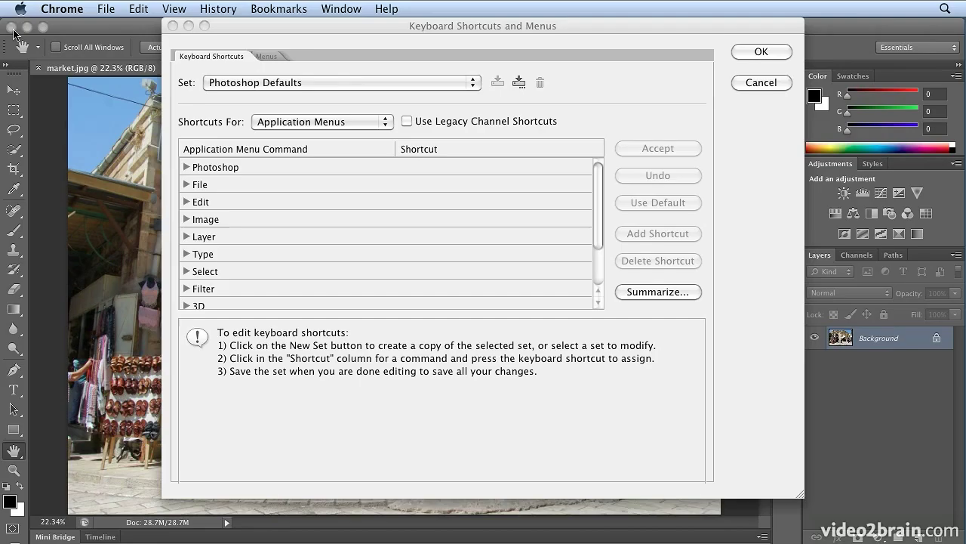
{"action": "left_click", "coordinate": [311, 55]}
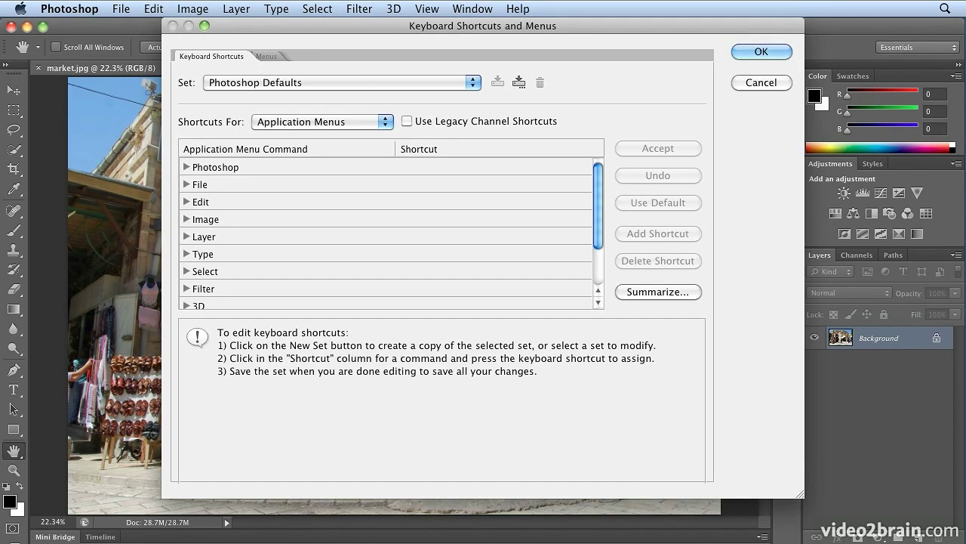
{"action": "left_click", "coordinate": [437, 86]}
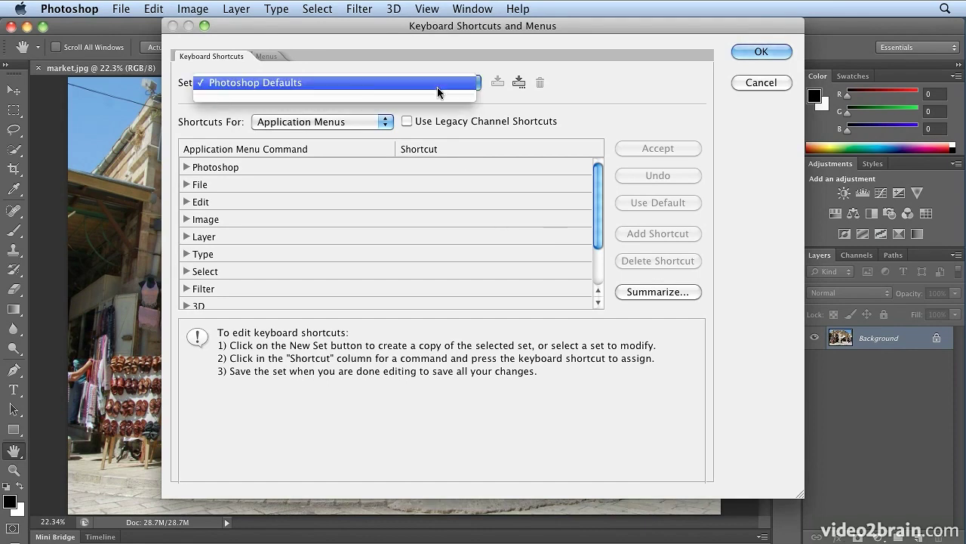
{"action": "left_click", "coordinate": [326, 92]}
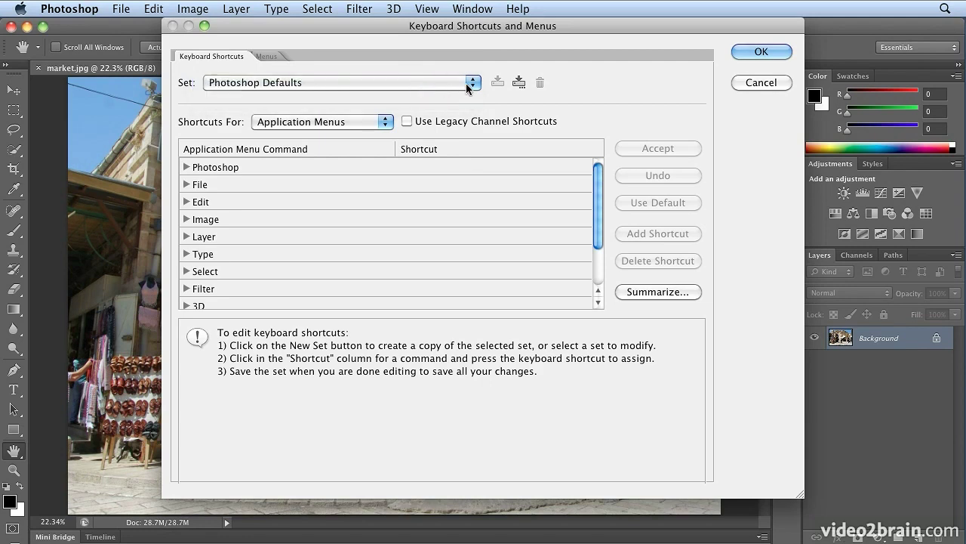
{"action": "left_click", "coordinate": [518, 84]}
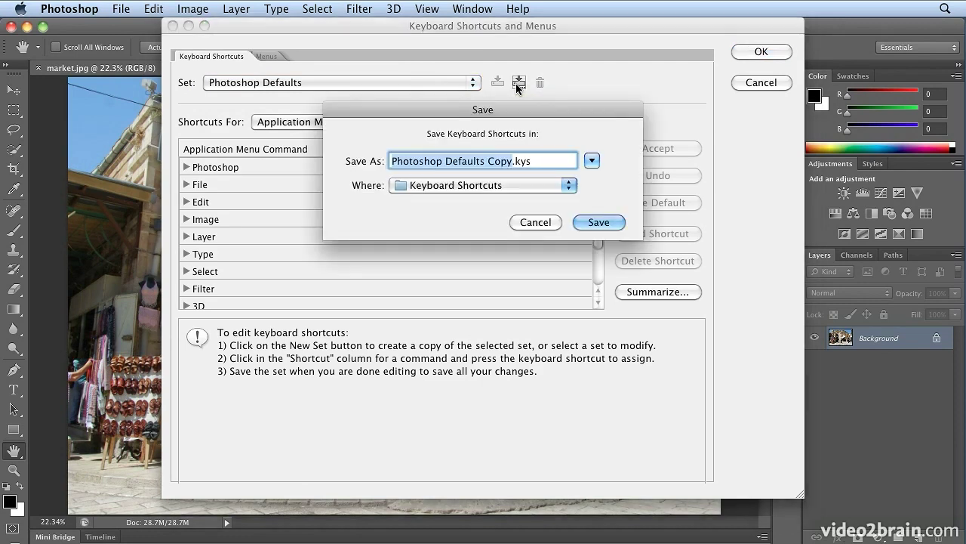
{"action": "type", "text": "Kelly"}
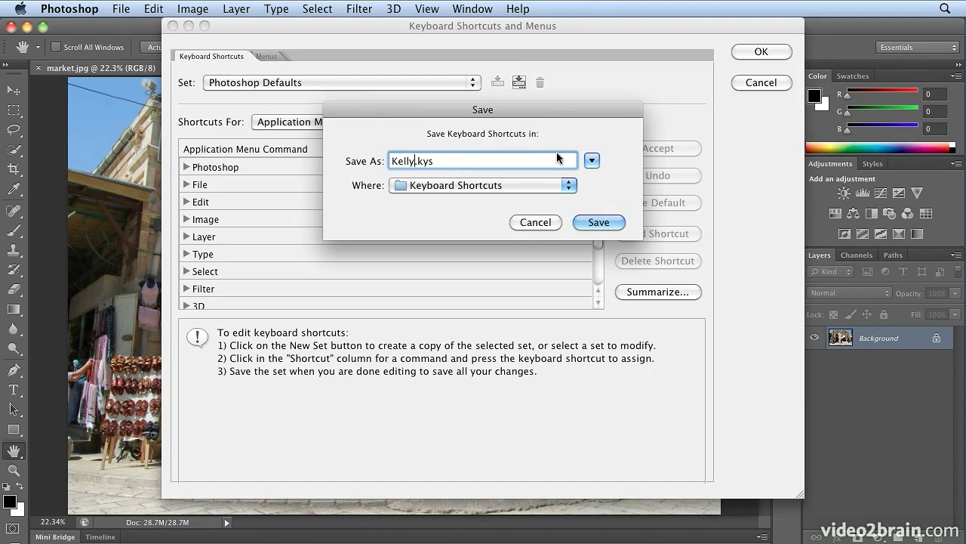
{"action": "left_click", "coordinate": [580, 221]}
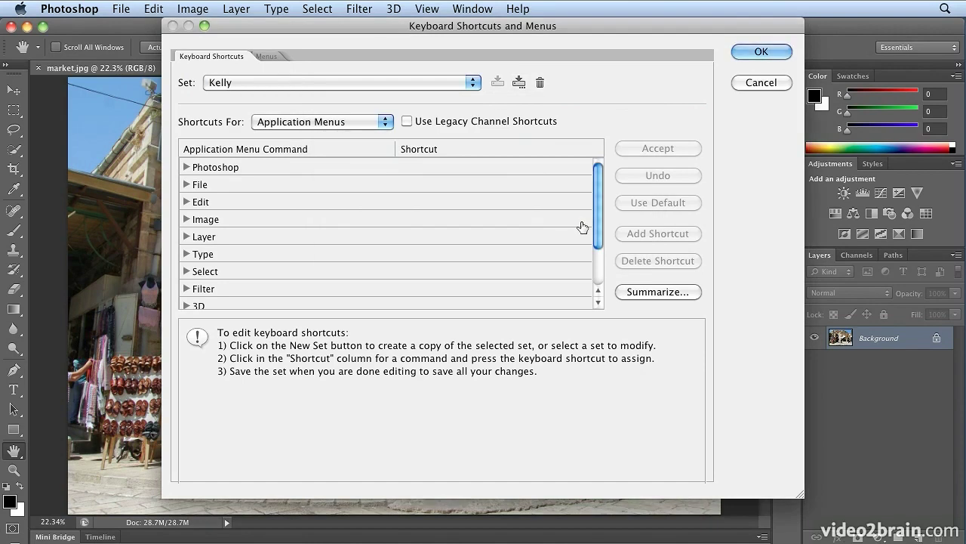
Show the Tools shortcuts and scroll down to the Blur Tool entry.
{"action": "left_click", "coordinate": [357, 127]}
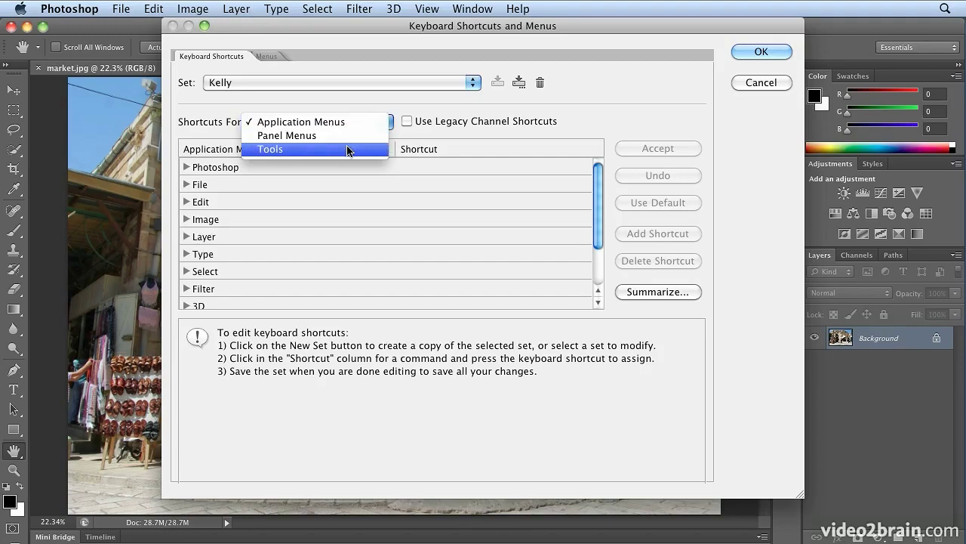
{"action": "left_click", "coordinate": [349, 148]}
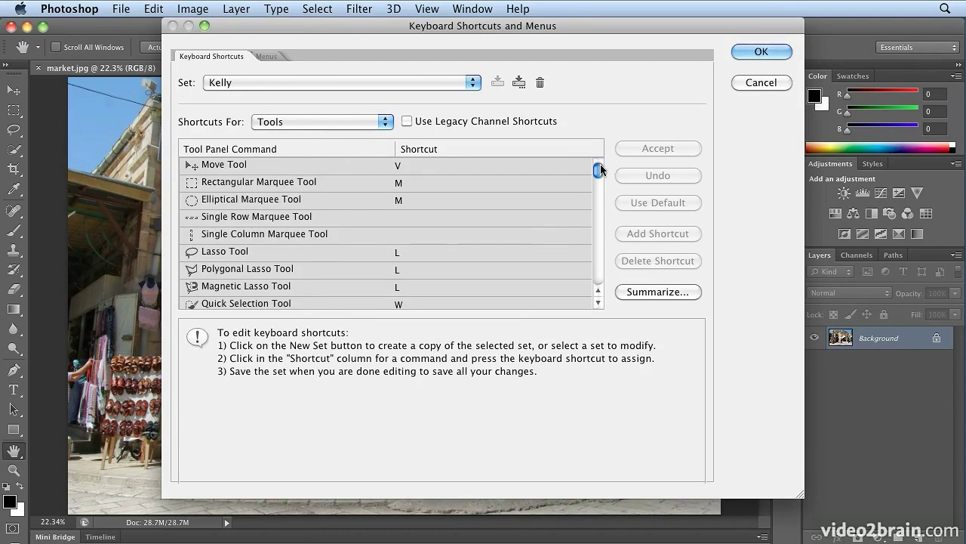
{"action": "left_click_drag", "start_coordinate": [598, 171], "coordinate": [607, 219]}
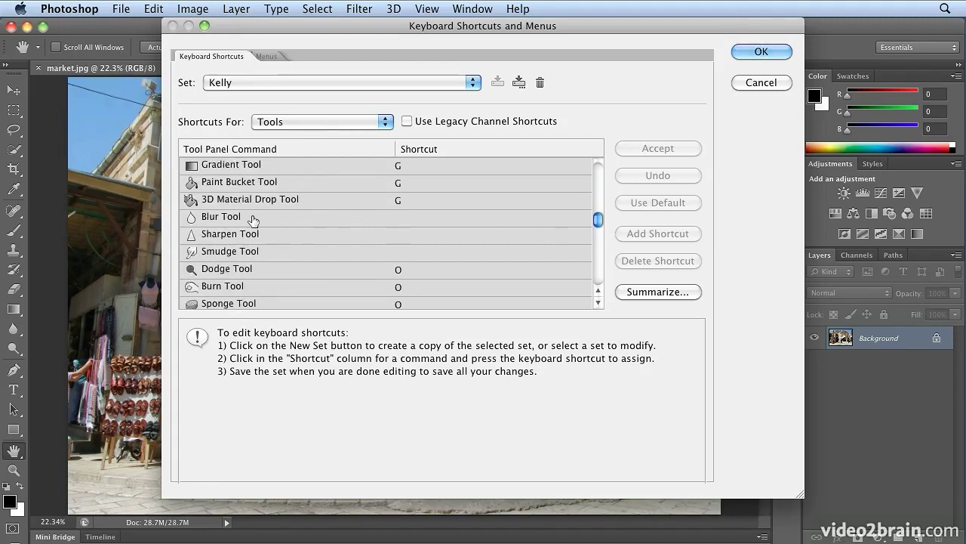
Assign R to Blur Tool, accepting the conflict that clears Rotate View Tool.
{"action": "left_click", "coordinate": [401, 221]}
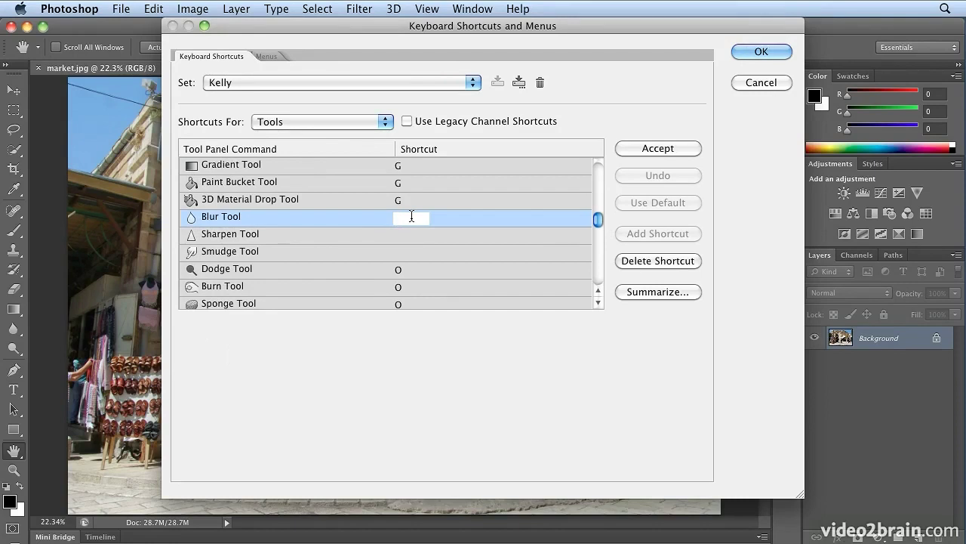
{"action": "key", "text": "r"}
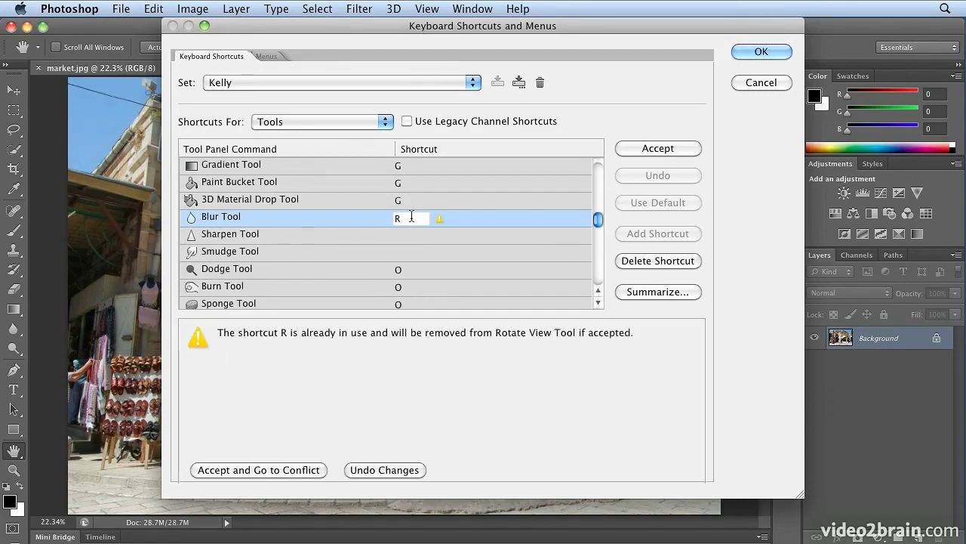
{"action": "left_click", "coordinate": [256, 470]}
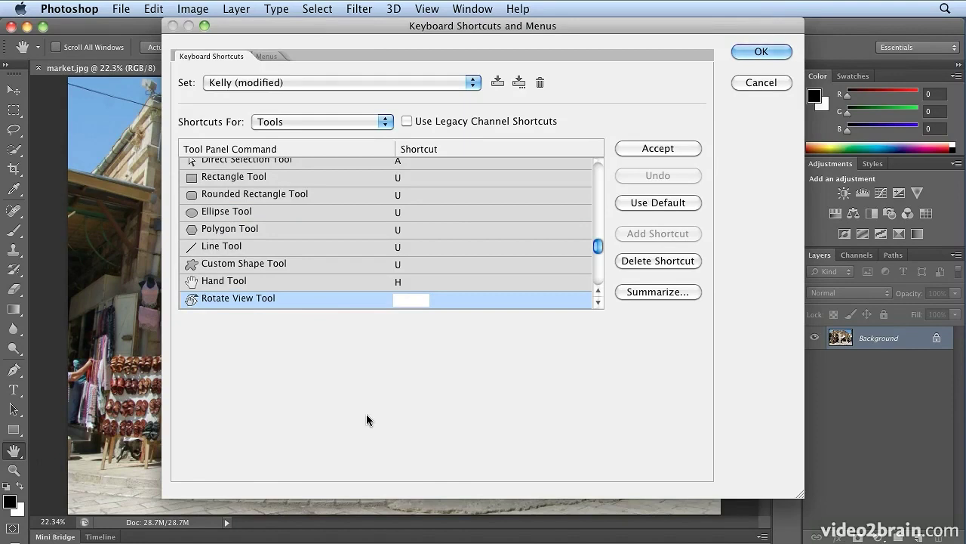
Keep the Tools category, scroll to Foreground Color Picker and open its shortcut cell.
{"action": "left_click", "coordinate": [357, 121]}
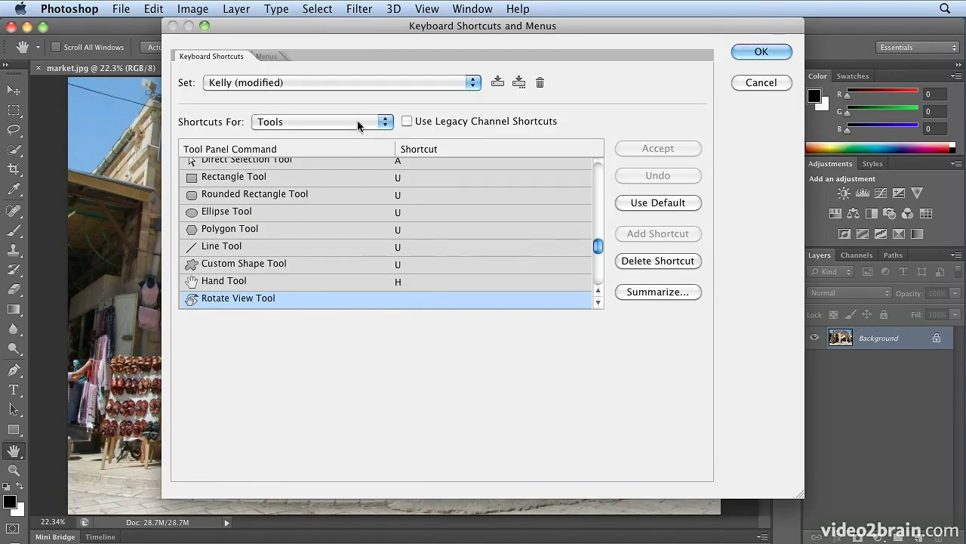
{"action": "left_click", "coordinate": [357, 120]}
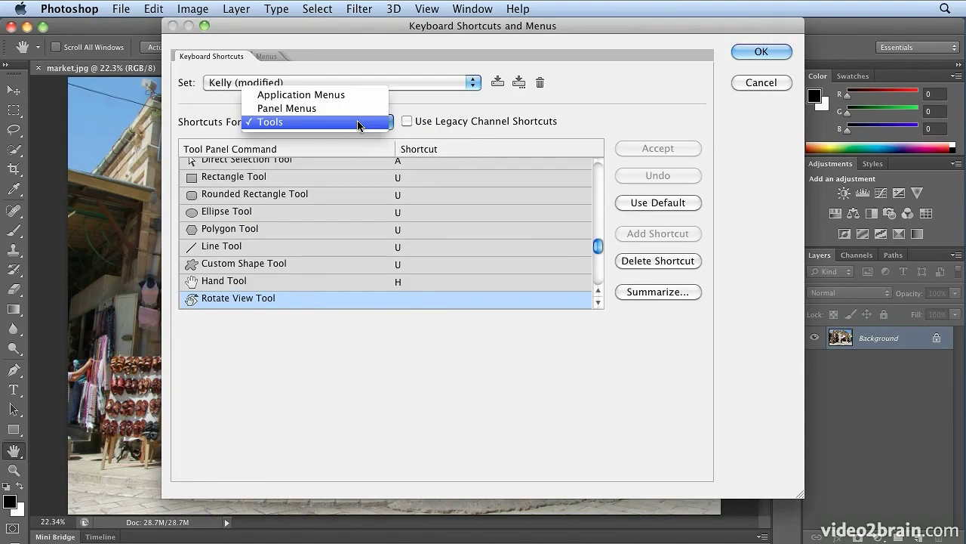
{"action": "left_click", "coordinate": [308, 128]}
{"action": "left_click_drag", "start_coordinate": [598, 246], "coordinate": [602, 277]}
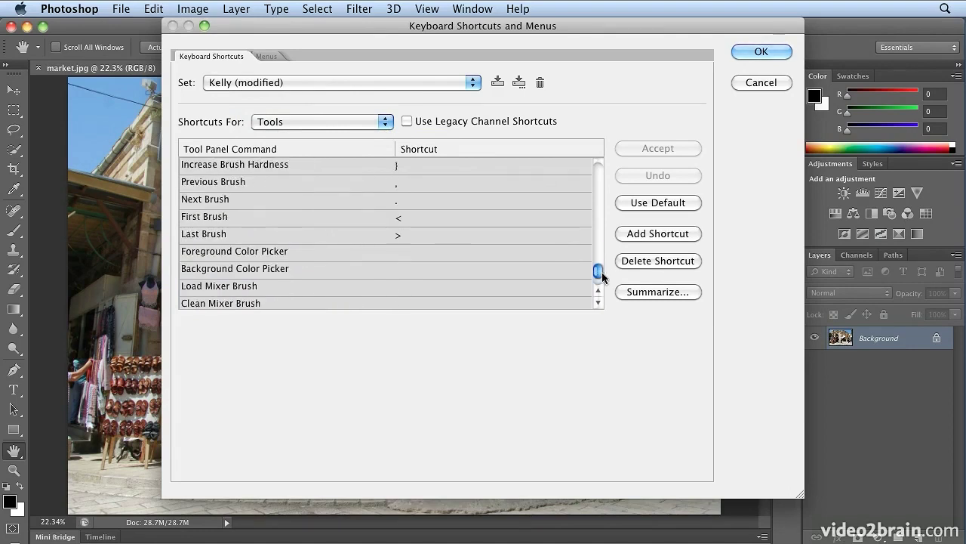
{"action": "left_click", "coordinate": [329, 257]}
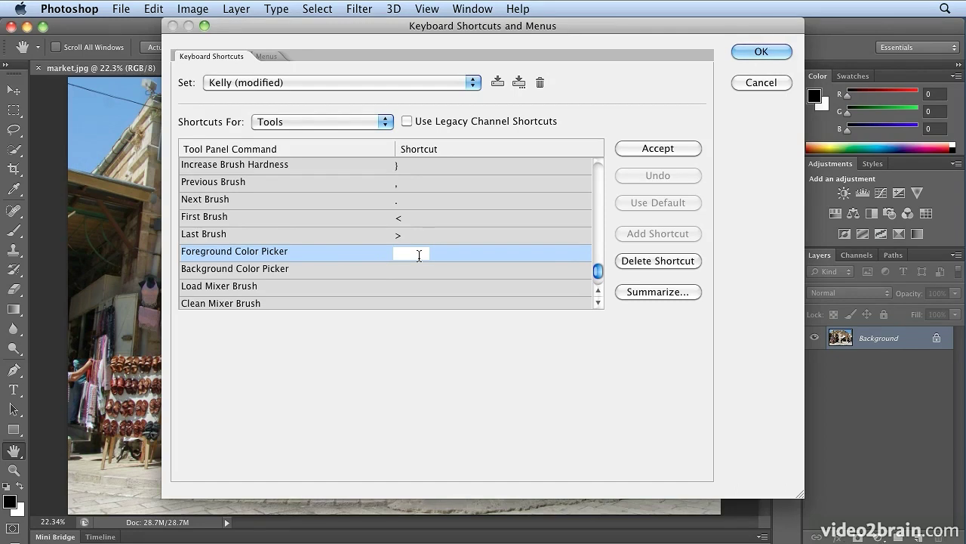
Replace the conflicting C with K for Foreground Color Picker and save the shortcuts.
{"action": "key", "text": "c"}
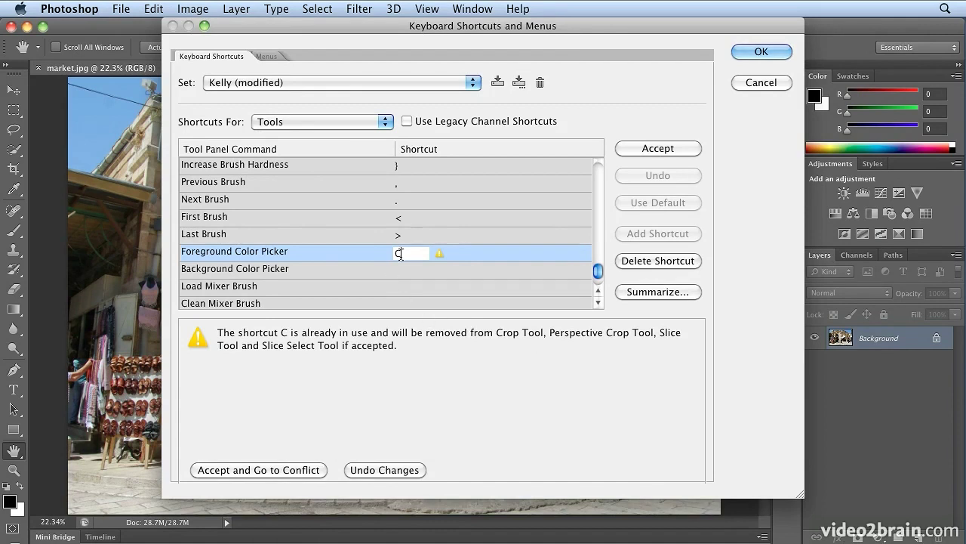
{"action": "key", "text": "k"}
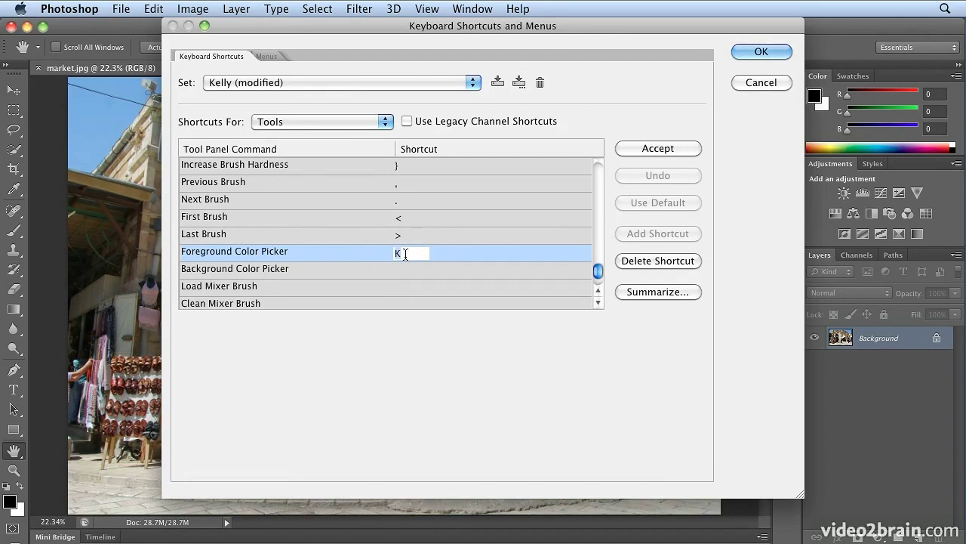
{"action": "left_click", "coordinate": [405, 259]}
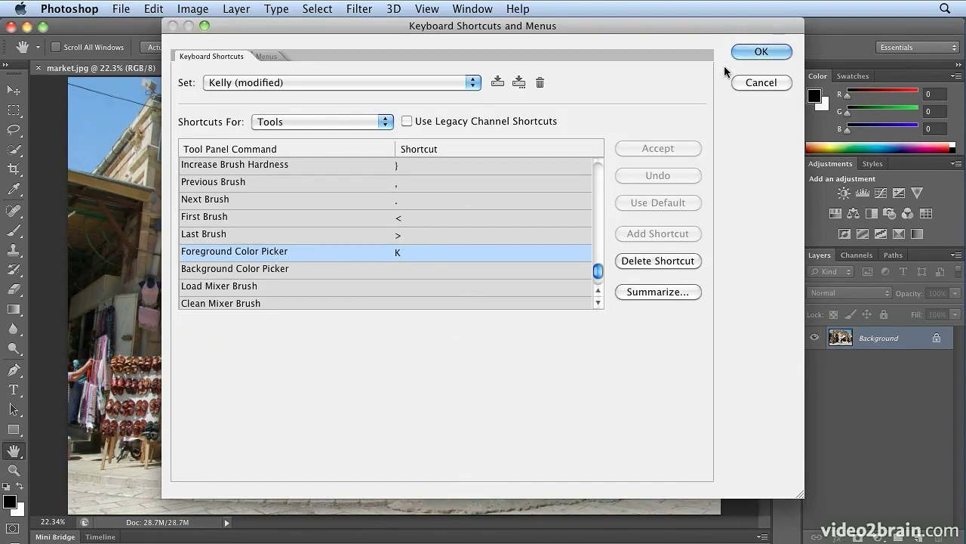
{"action": "left_click", "coordinate": [761, 52]}
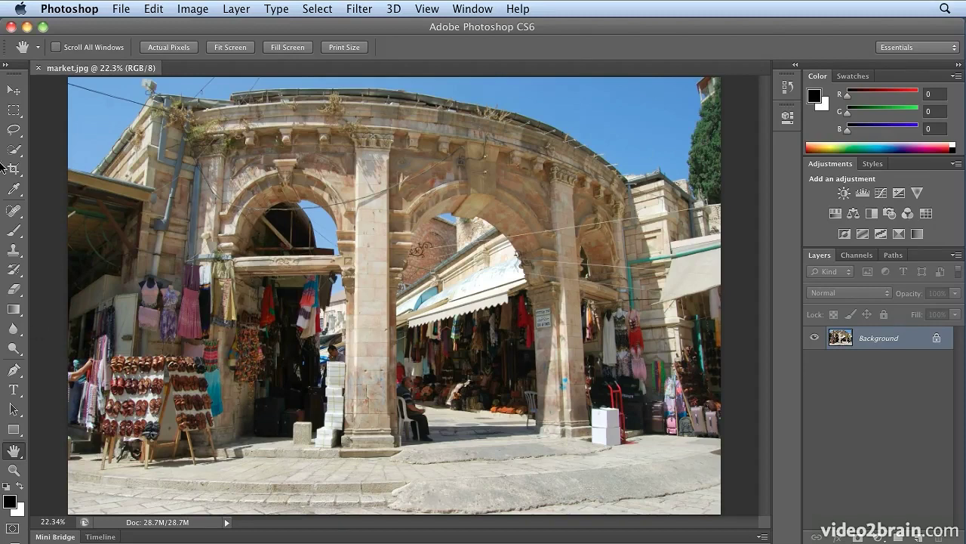
Marquee-select a strip along the photo's bottom and add a new layer named border.
{"action": "left_click", "coordinate": [11, 113]}
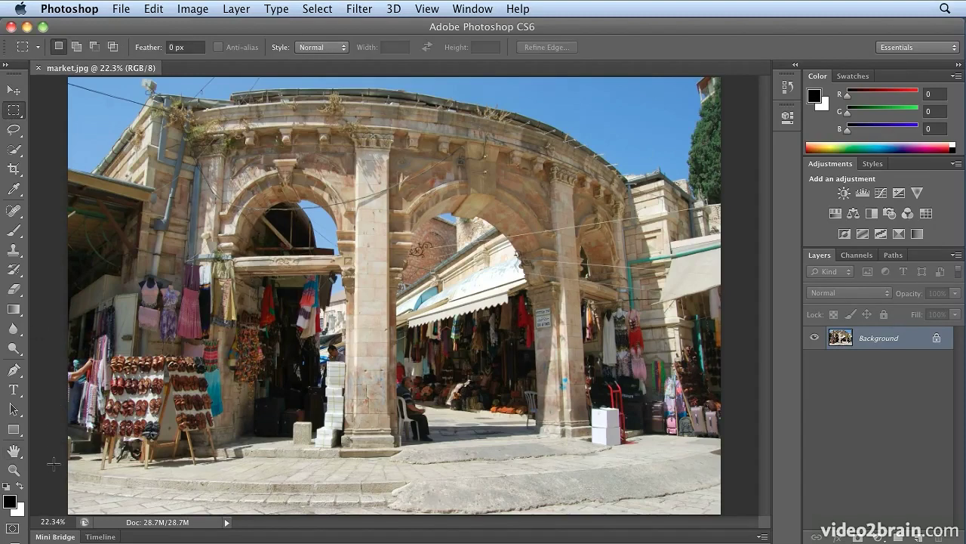
{"action": "left_click_drag", "start_coordinate": [54, 464], "coordinate": [747, 521]}
{"action": "left_click", "coordinate": [212, 8]}
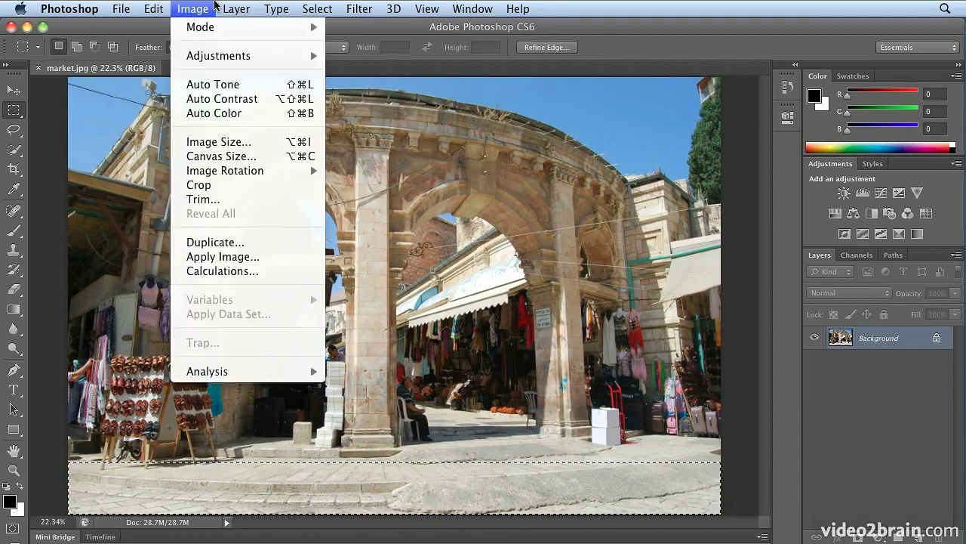
{"action": "mouse_move", "coordinate": [235, 8]}
{"action": "mouse_move", "coordinate": [234, 27]}
{"action": "left_click", "coordinate": [432, 30]}
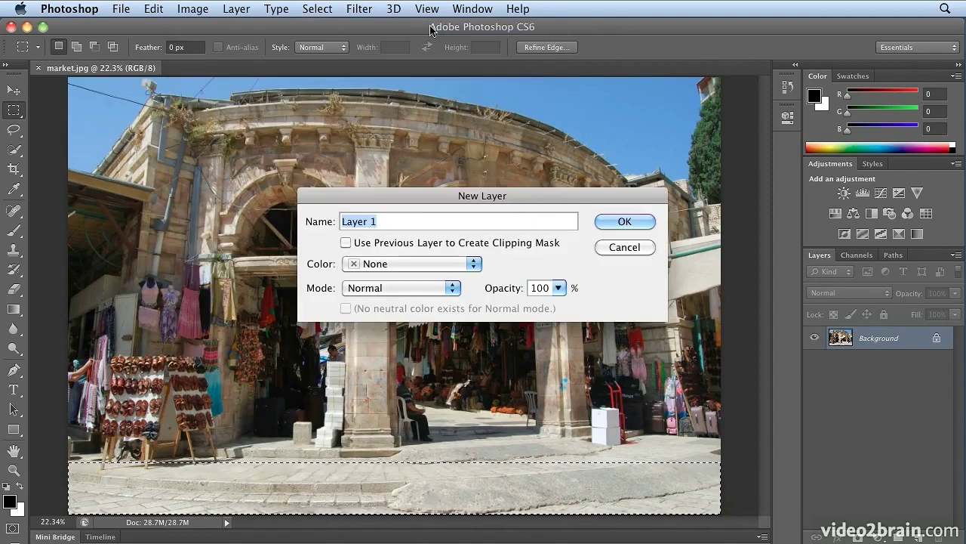
{"action": "type", "text": "border"}
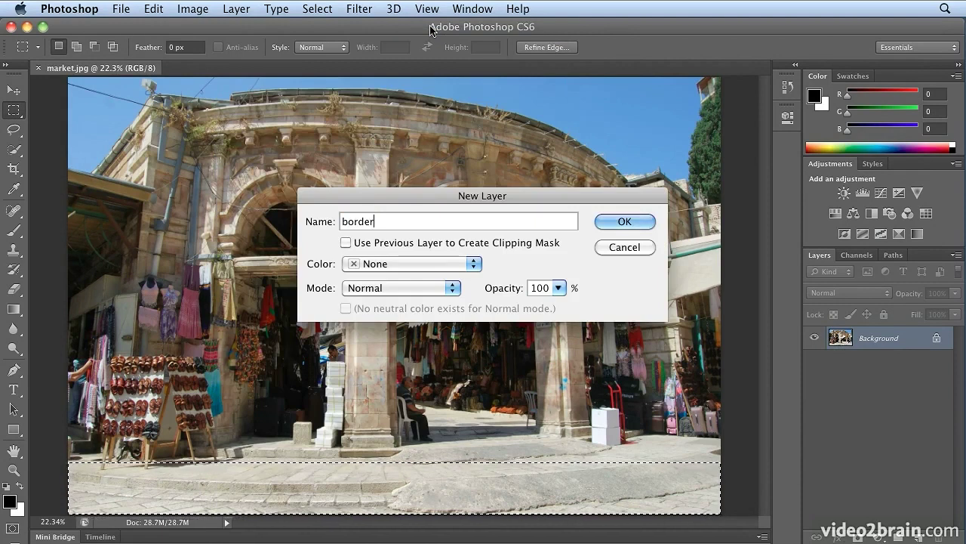
{"action": "key", "text": "Return"}
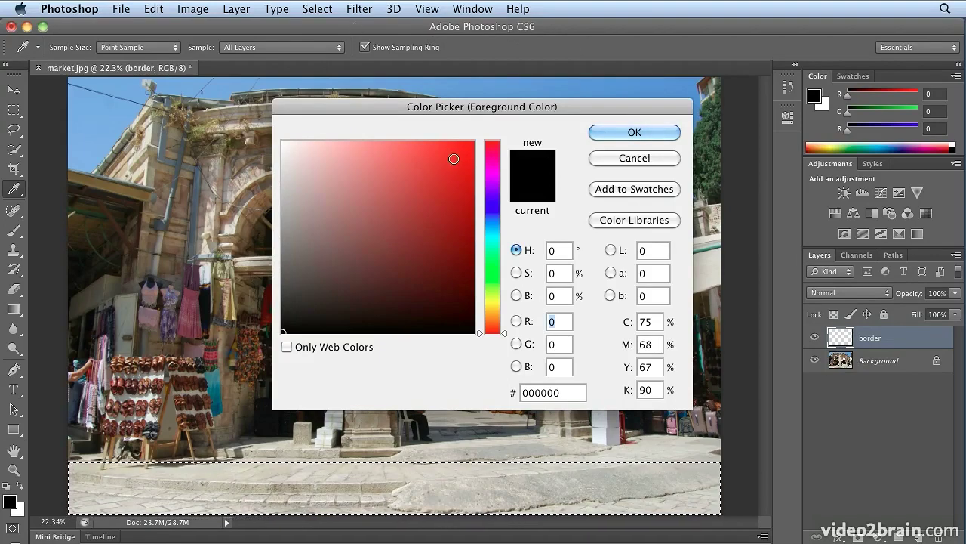
Set the foreground to red #c31515 and fill the bottom strip with it.
{"action": "left_click", "coordinate": [453, 185]}
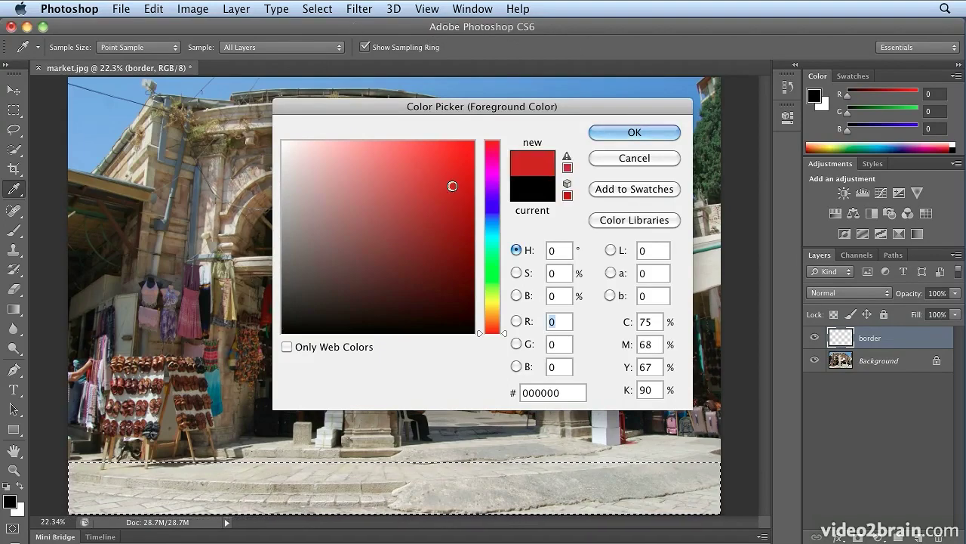
{"action": "left_click", "coordinate": [648, 132]}
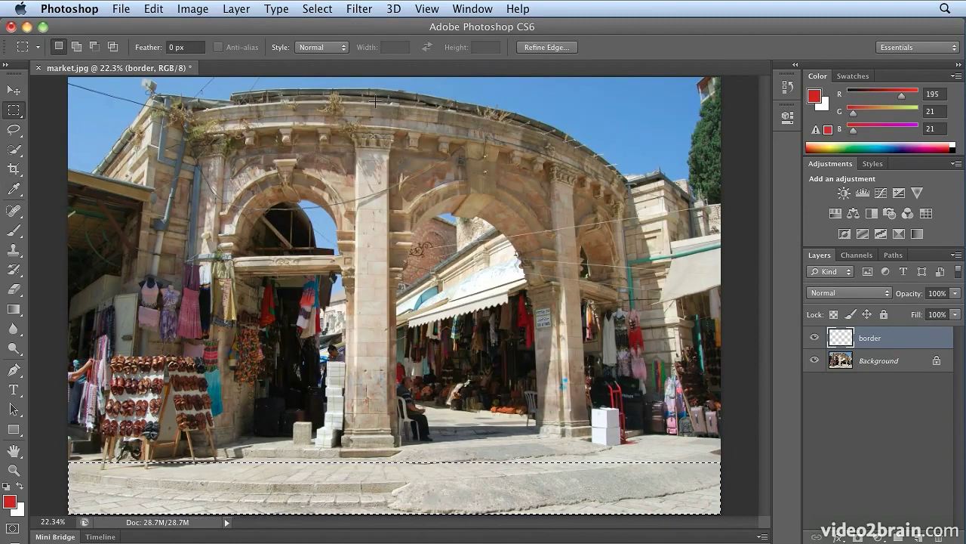
{"action": "left_click", "coordinate": [154, 8]}
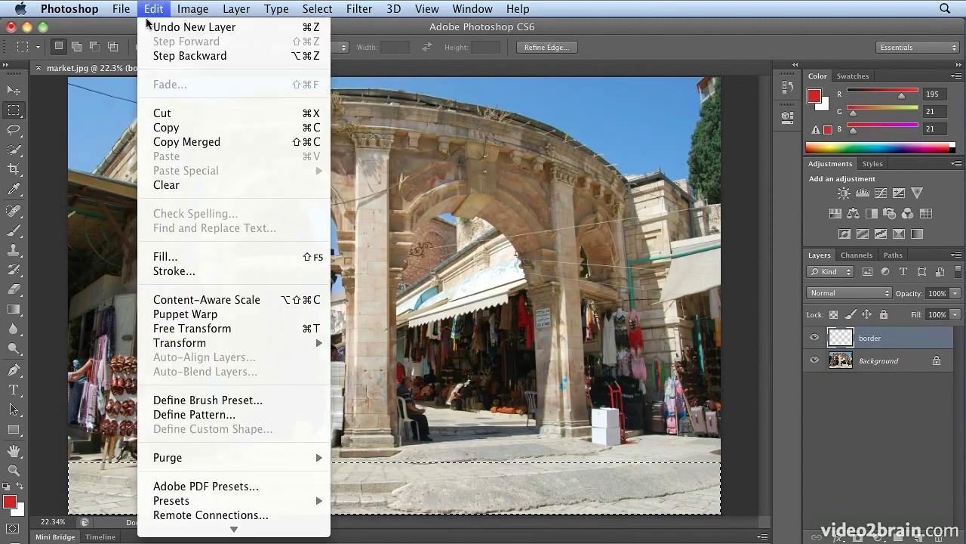
{"action": "left_click", "coordinate": [201, 257]}
{"action": "left_click", "coordinate": [424, 210]}
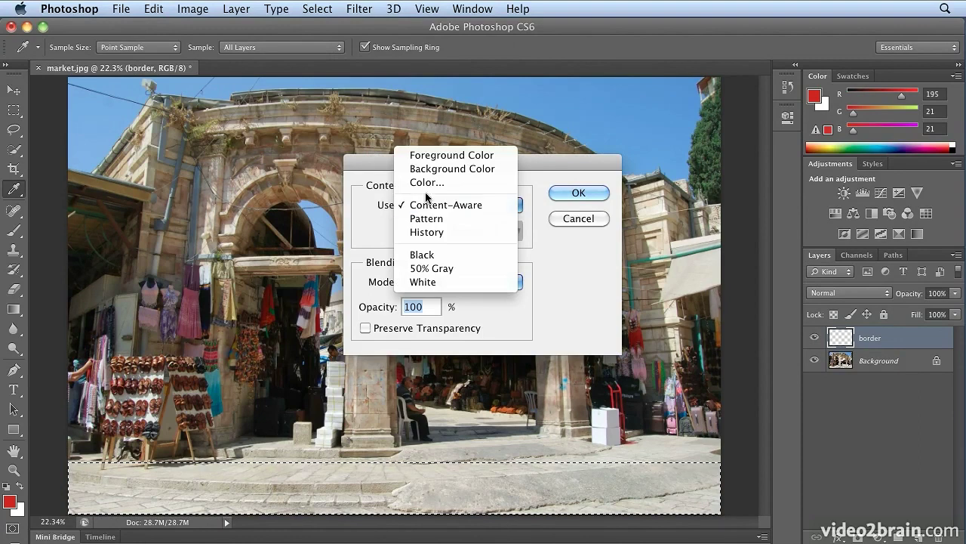
{"action": "left_click", "coordinate": [442, 153]}
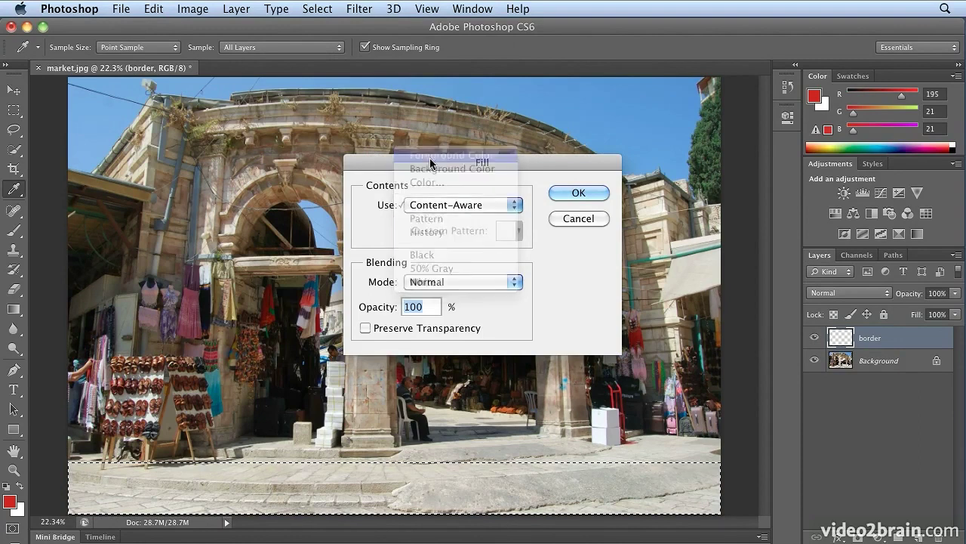
{"action": "left_click", "coordinate": [584, 192]}
{"action": "key", "text": "m"}
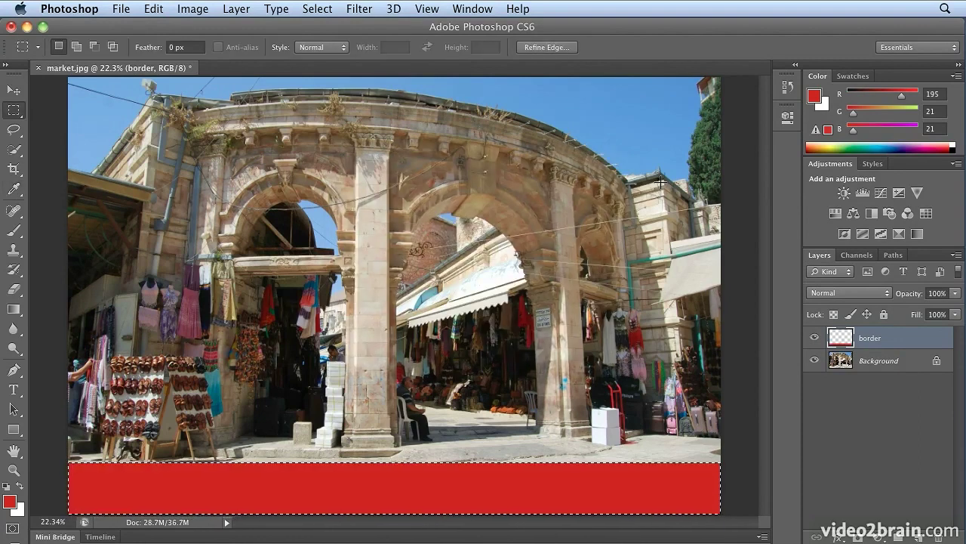
{"action": "left_click", "coordinate": [151, 8]}
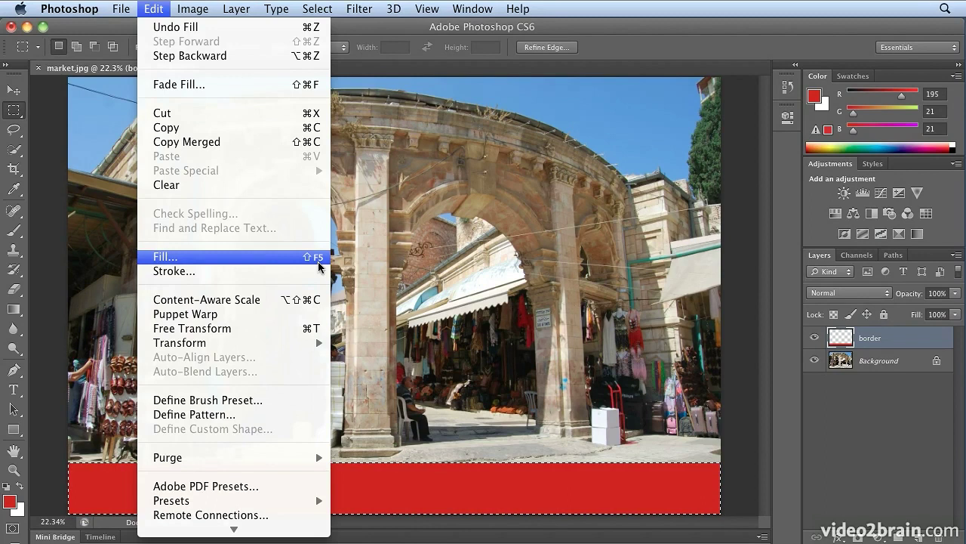
{"action": "mouse_move", "coordinate": [362, 4]}
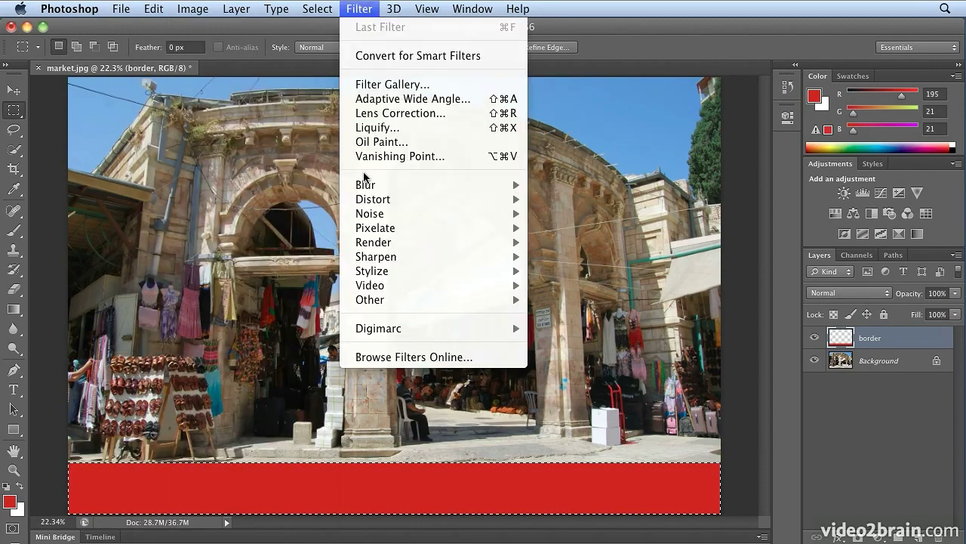
{"action": "mouse_move", "coordinate": [366, 187]}
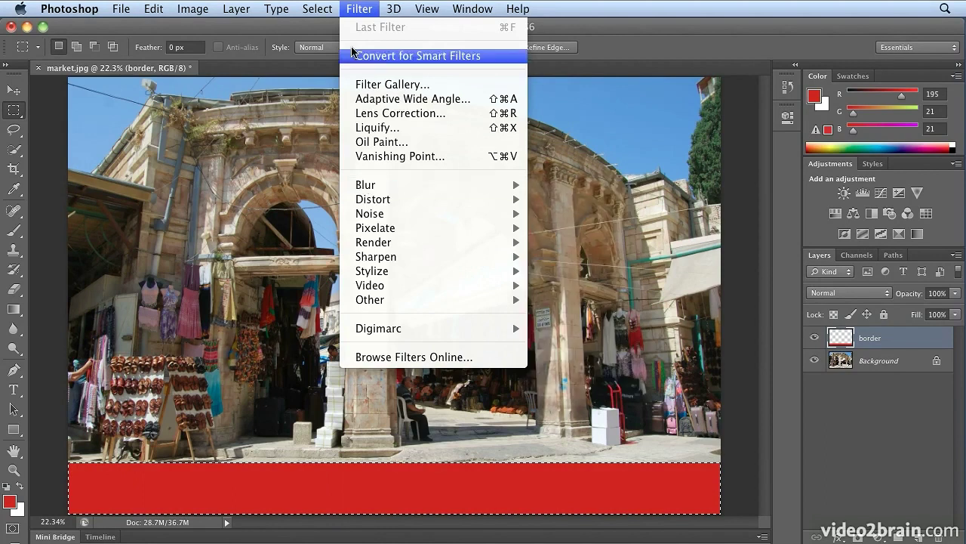
{"action": "left_click", "coordinate": [356, 9]}
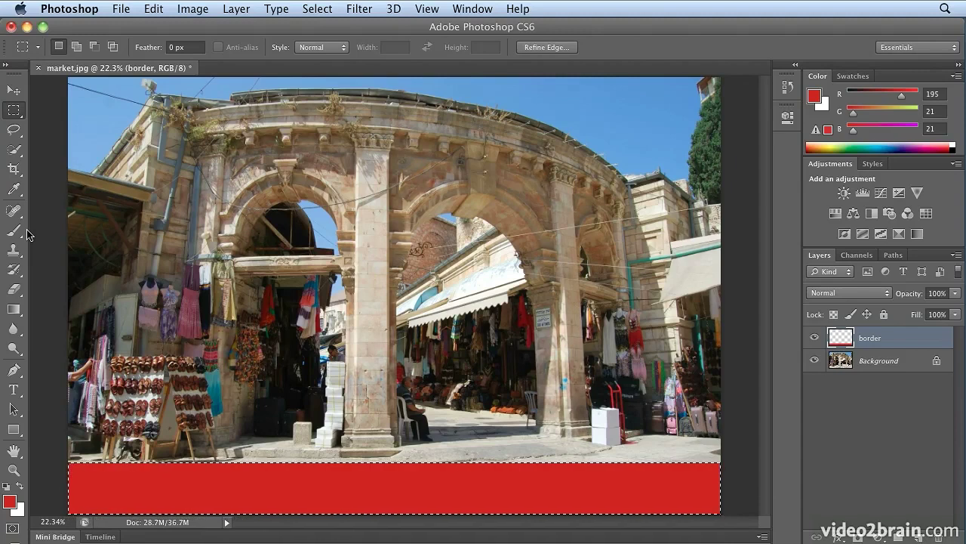
{"action": "left_click", "coordinate": [154, 9]}
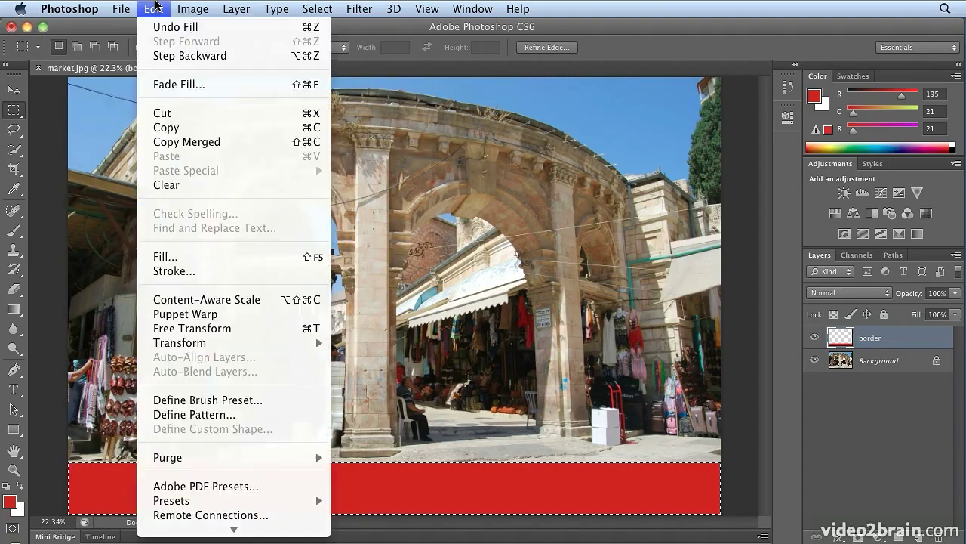
{"action": "mouse_move", "coordinate": [232, 541]}
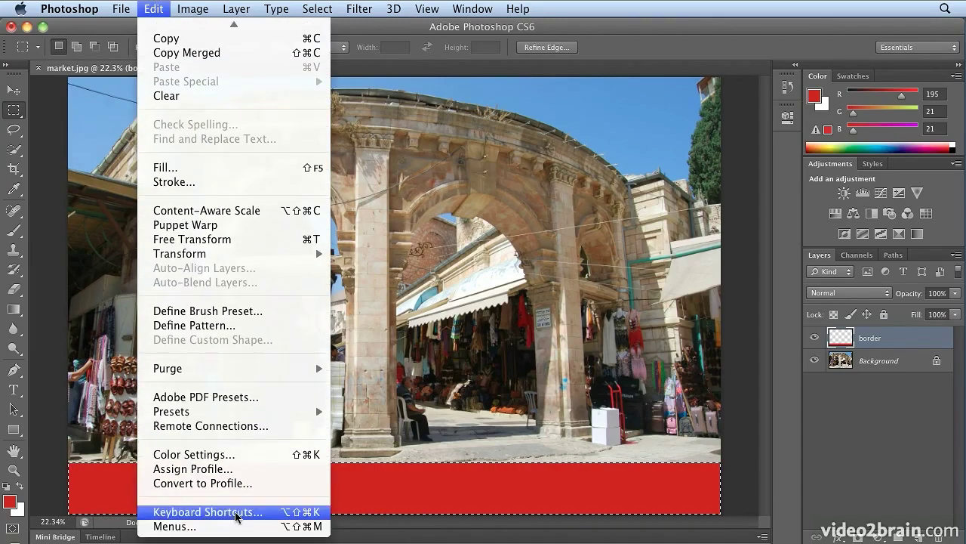
{"action": "left_click", "coordinate": [207, 512]}
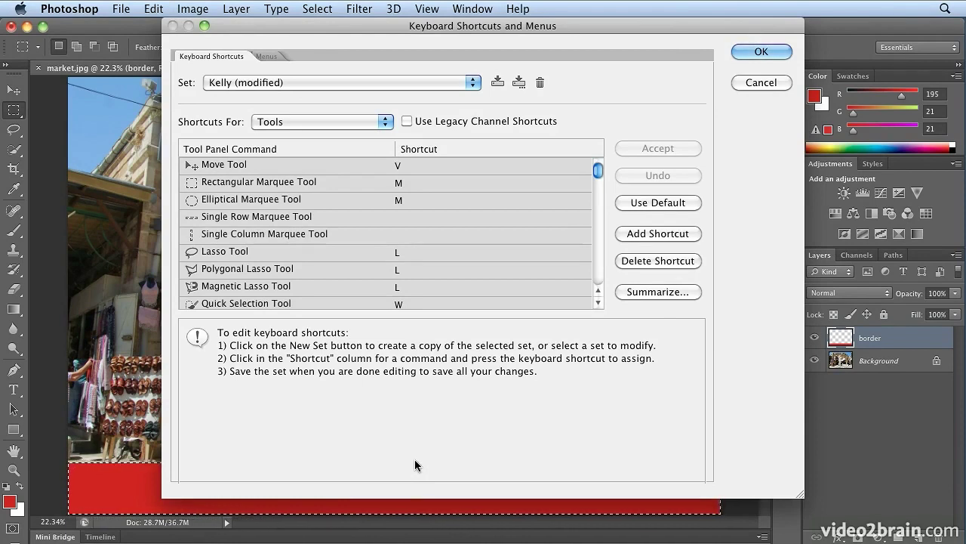
{"action": "left_click", "coordinate": [753, 54]}
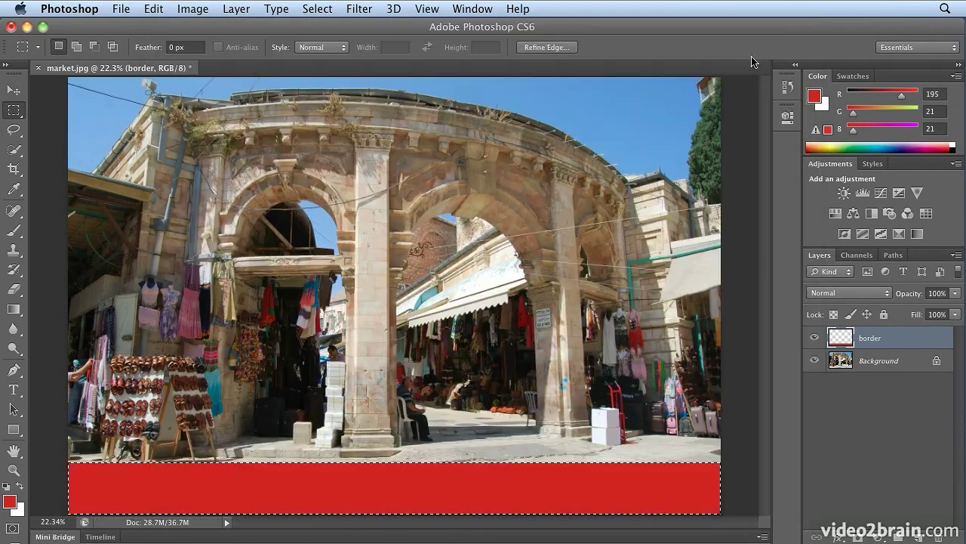